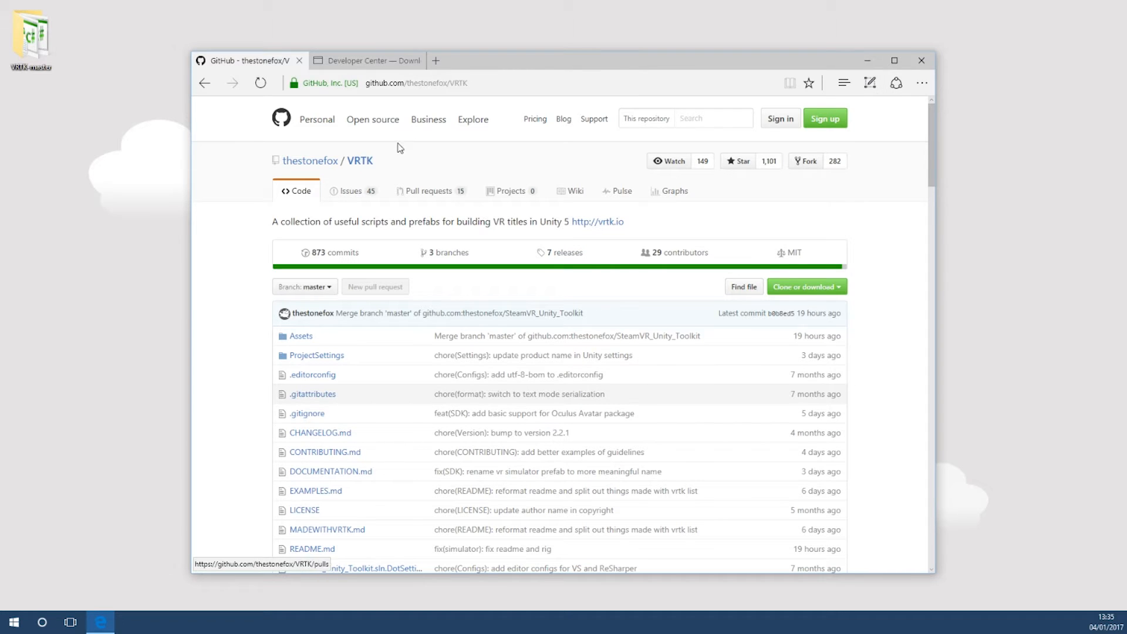
# Open the details page of Oculus Utilities for Unity 5 from the Oculus developer downloads
pyautogui.click(376, 63)
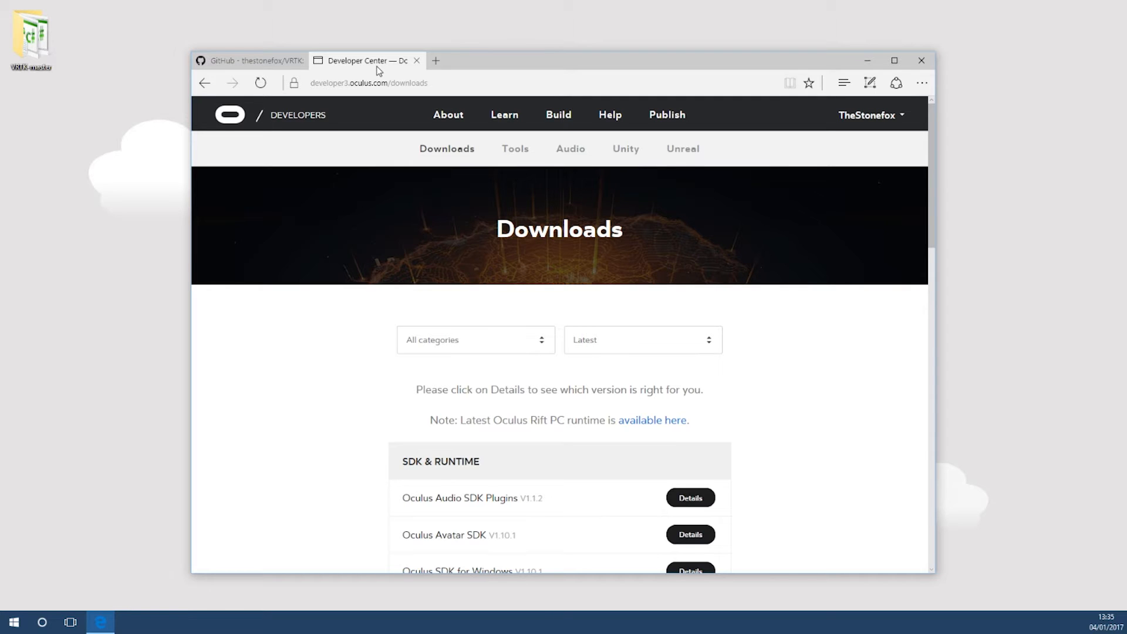
pyautogui.scroll(-4, 369, 301)
pyautogui.scroll(4, 347, 249)
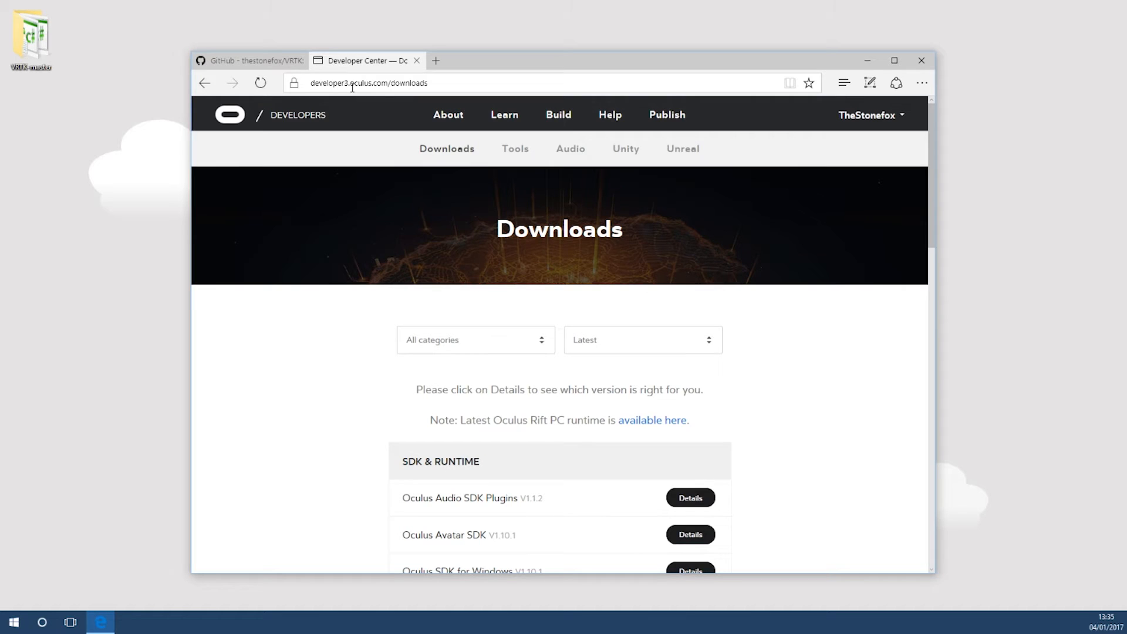
pyautogui.scroll(-5, 365, 270)
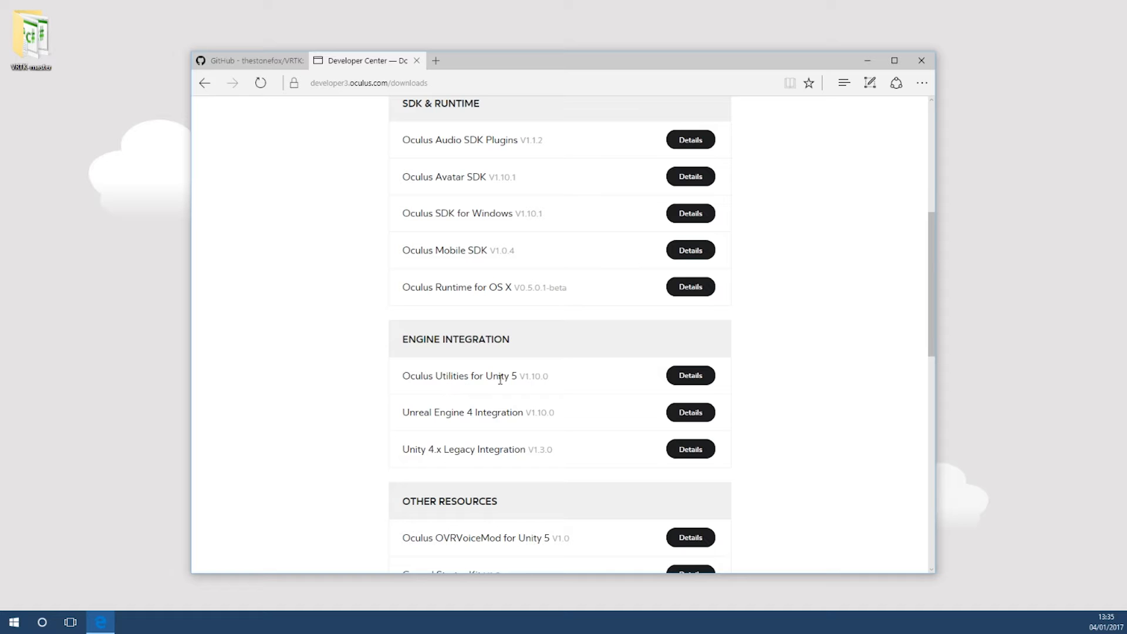
pyautogui.click(691, 379)
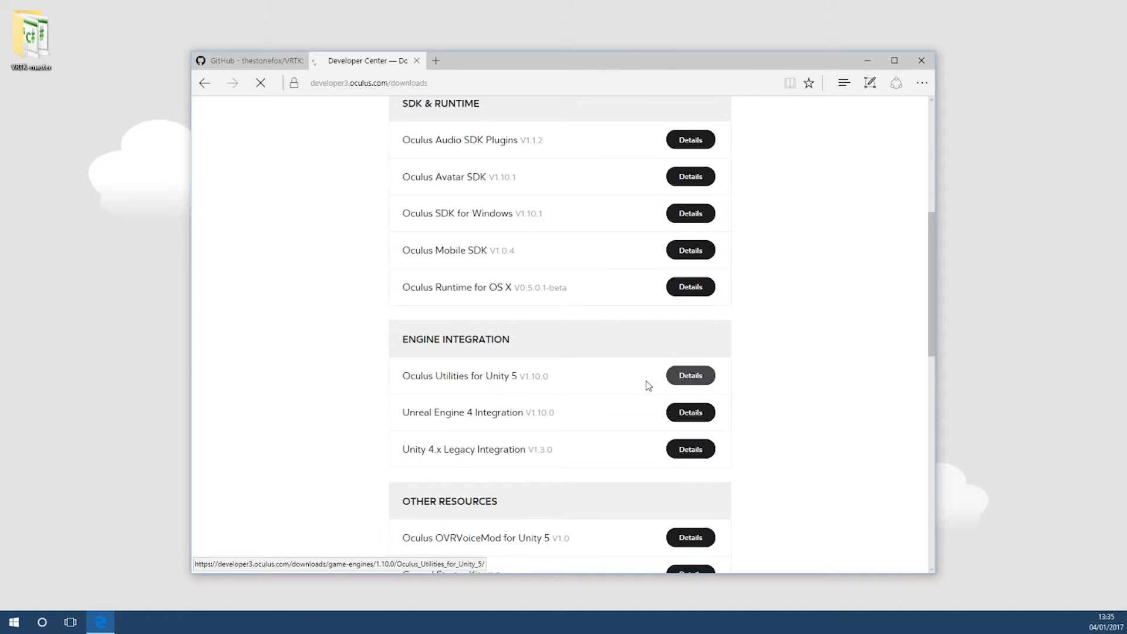
# Agree to the licence terms and download ovr_unity_utilities_1.10.0.zip, saving it to the default location
pyautogui.click(415, 287)
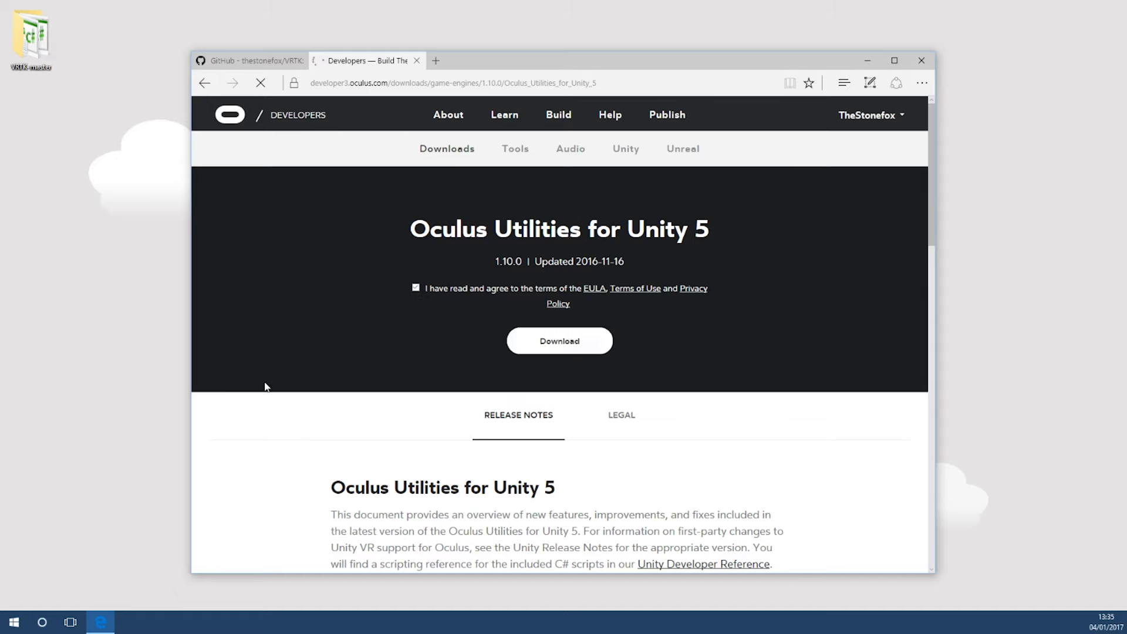
pyautogui.click(573, 346)
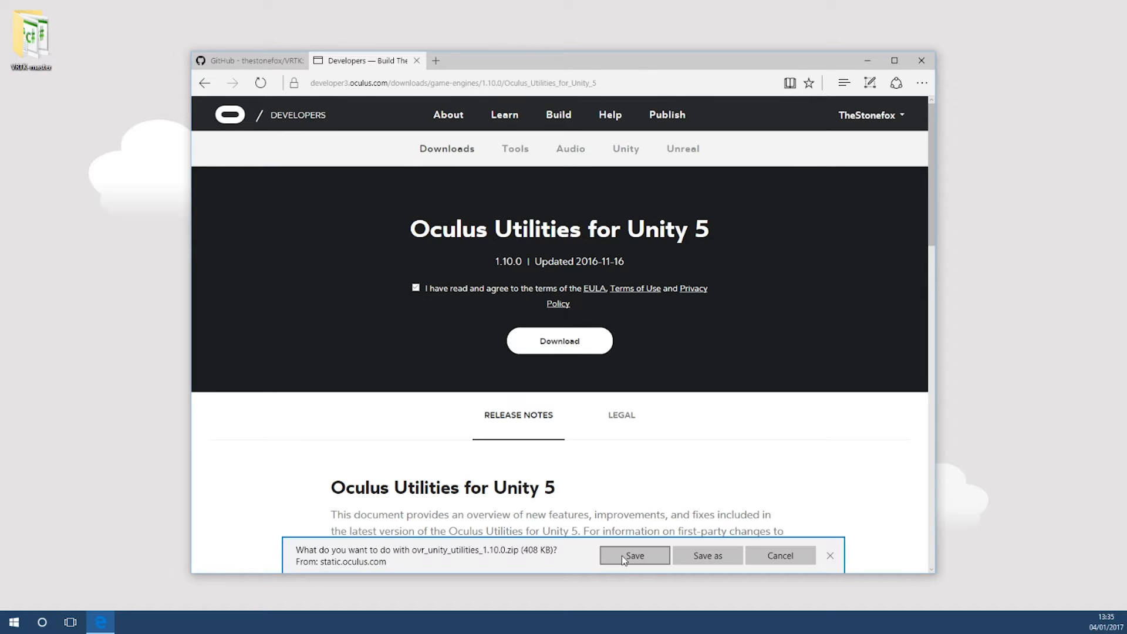
pyautogui.click(621, 556)
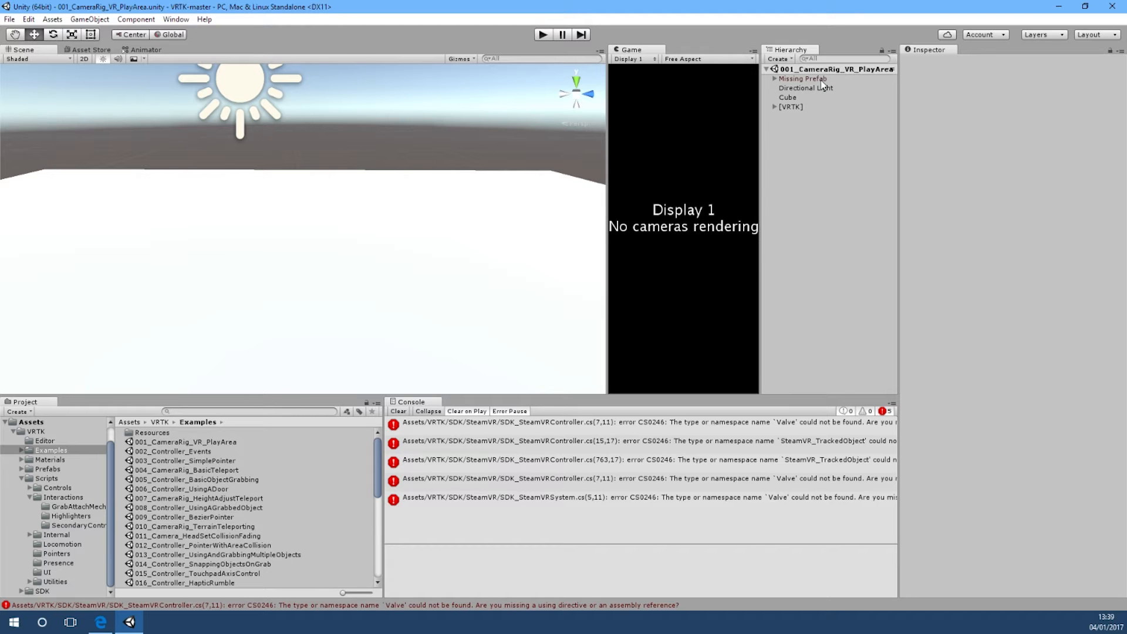
# In Unity, open the example scene 004_CameraRig_BasicTeleport and delete its [CameraRig] object
pyautogui.doubleClick(225, 472)
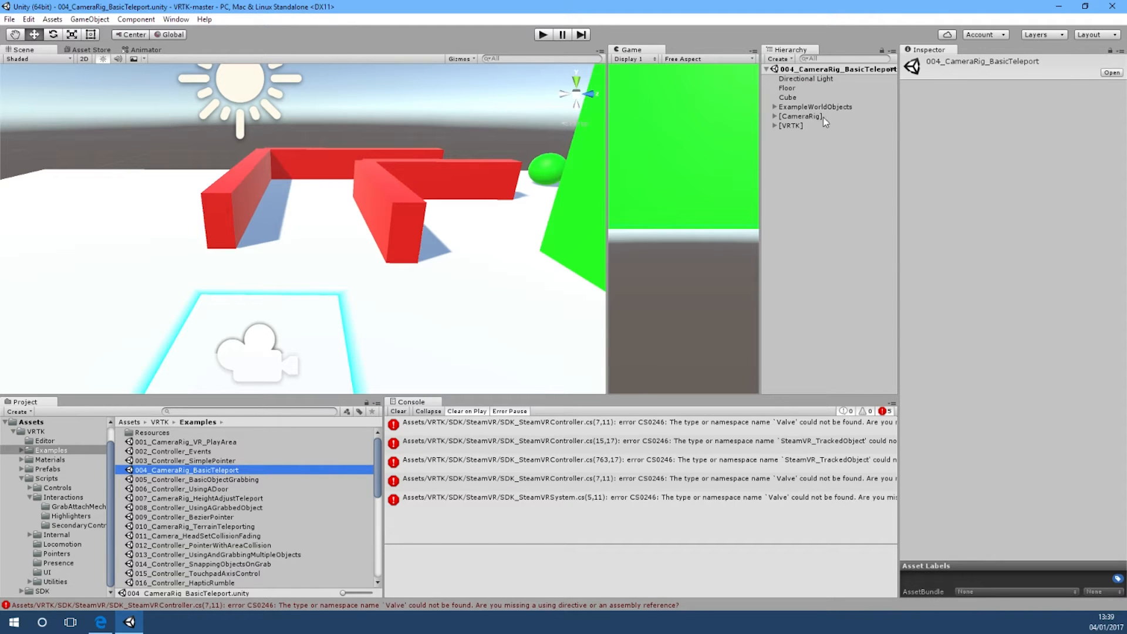
pyautogui.click(822, 117)
pyautogui.press('Delete')
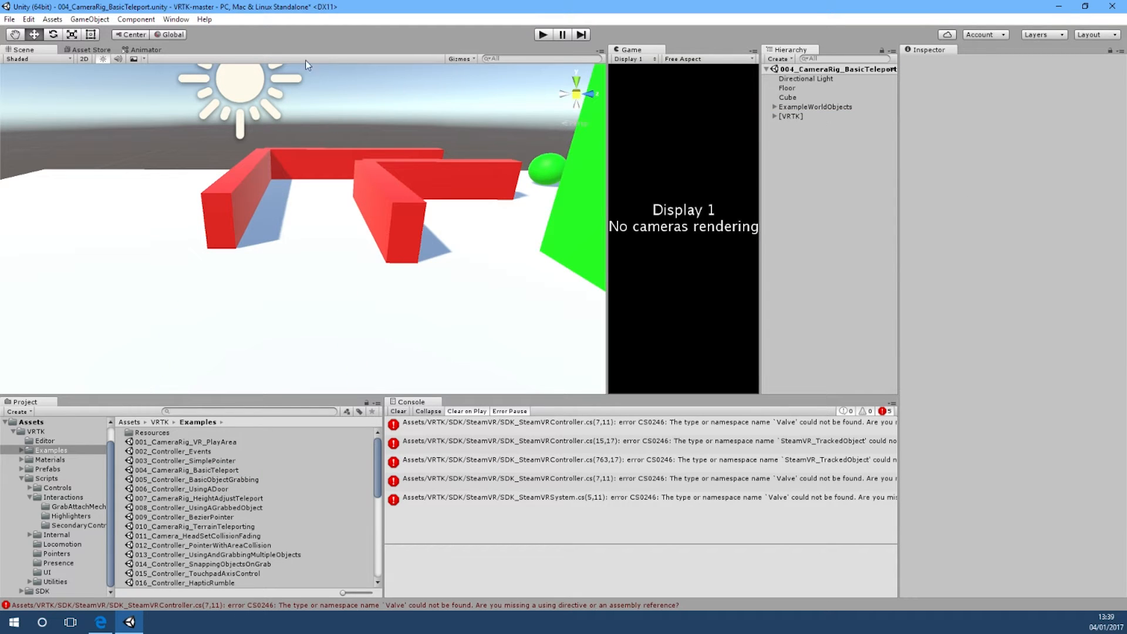
# Clear the scripting define symbols in the project's Player settings
pyautogui.click(28, 19)
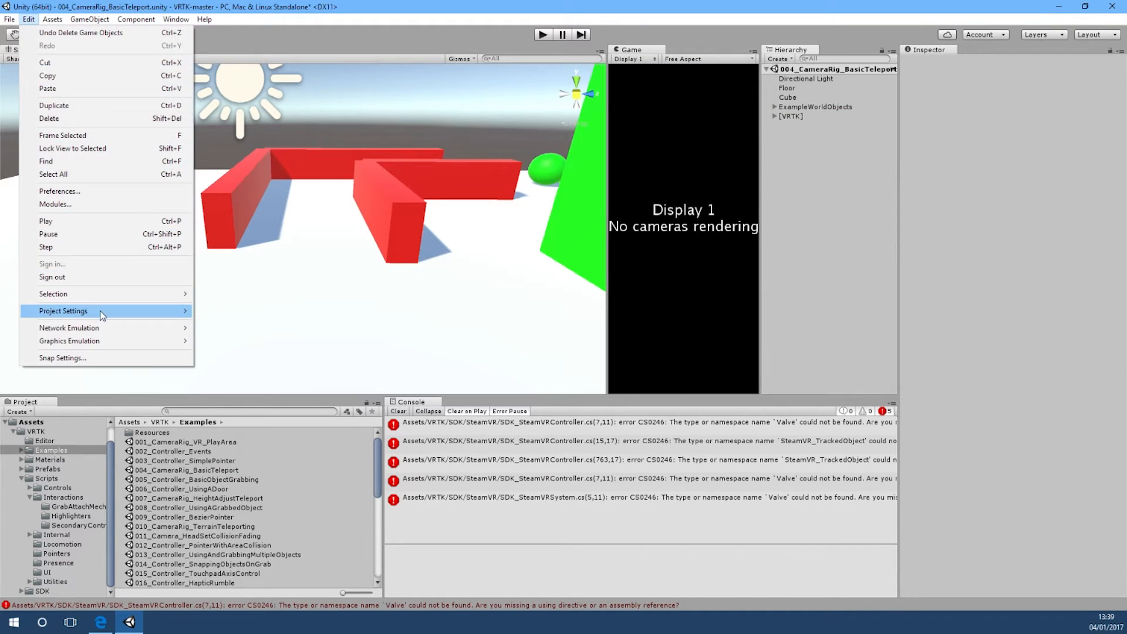
pyautogui.moveTo(100, 311)
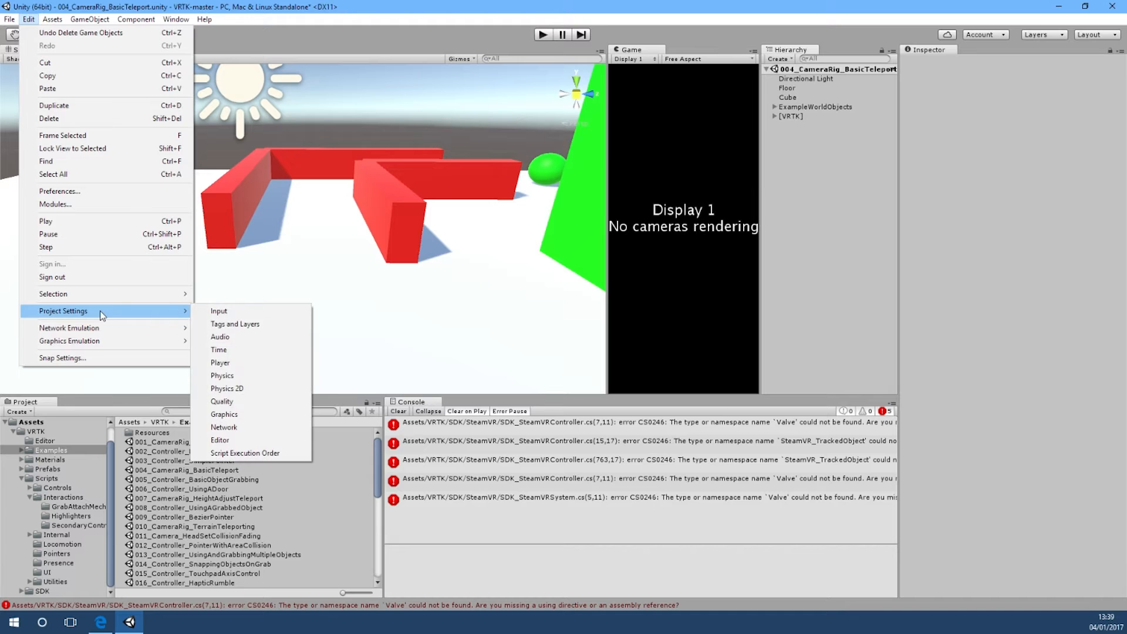
pyautogui.click(270, 365)
pyautogui.click(975, 515)
pyautogui.press('BackSpace')
pyautogui.press('Tab')
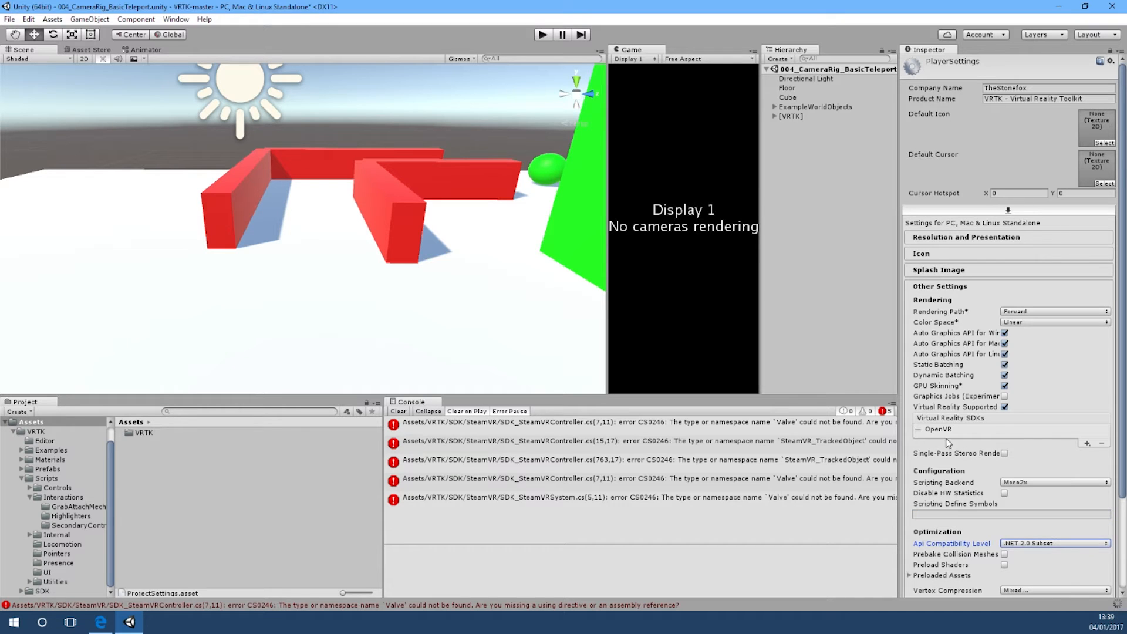
# Replace OpenVR with Oculus in the list of Virtual Reality SDKs
pyautogui.click(953, 433)
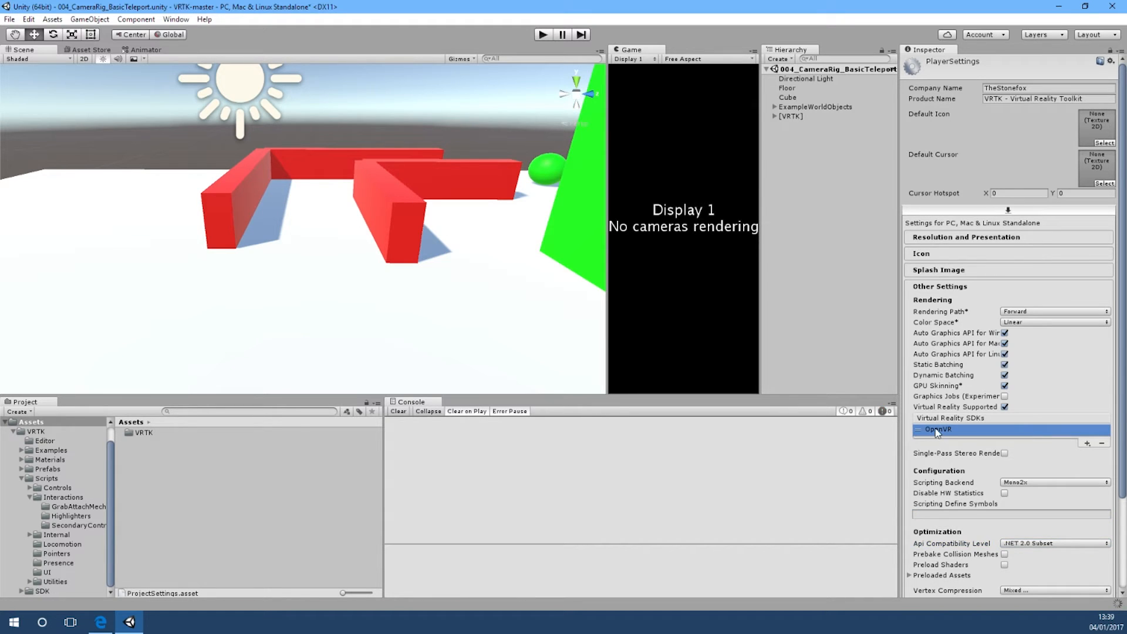
pyautogui.click(1102, 444)
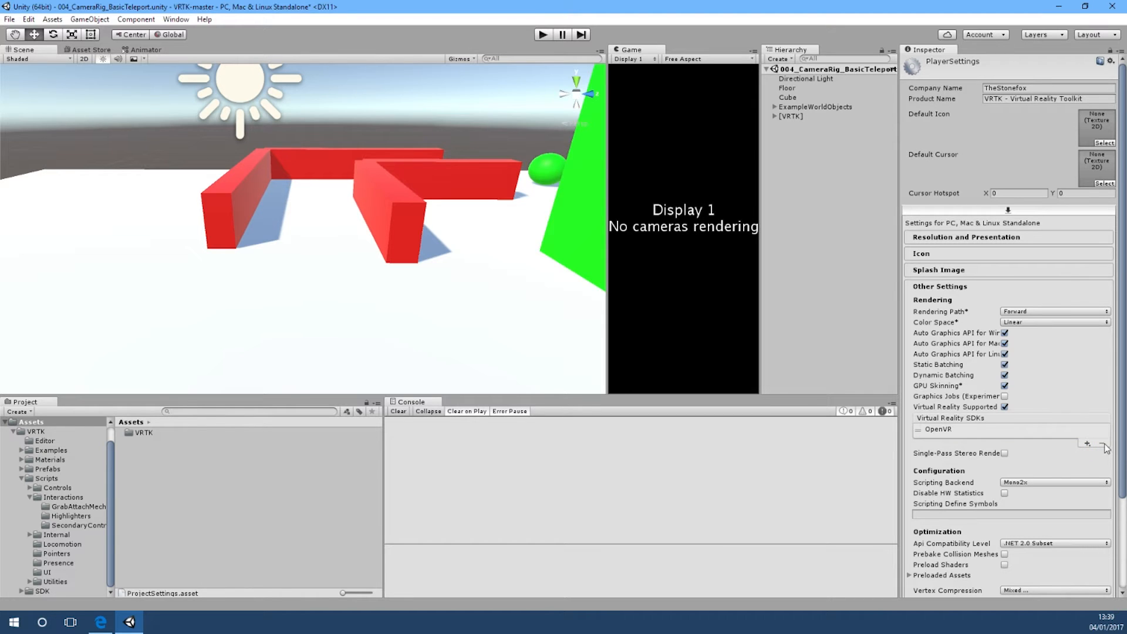
pyautogui.click(936, 431)
pyautogui.click(1104, 444)
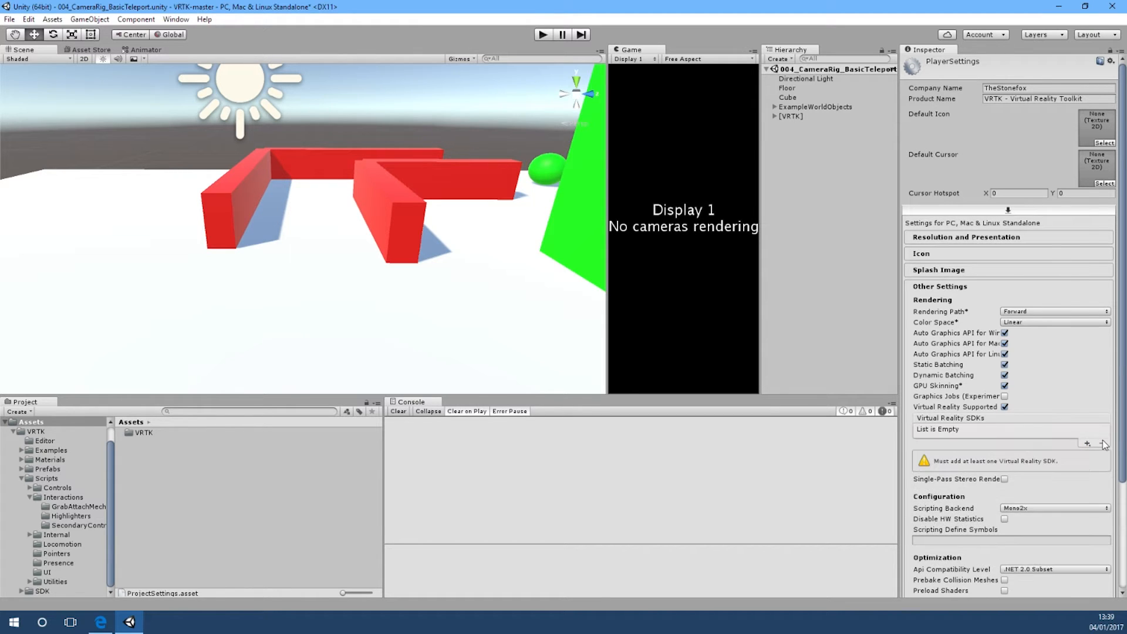
pyautogui.click(1087, 443)
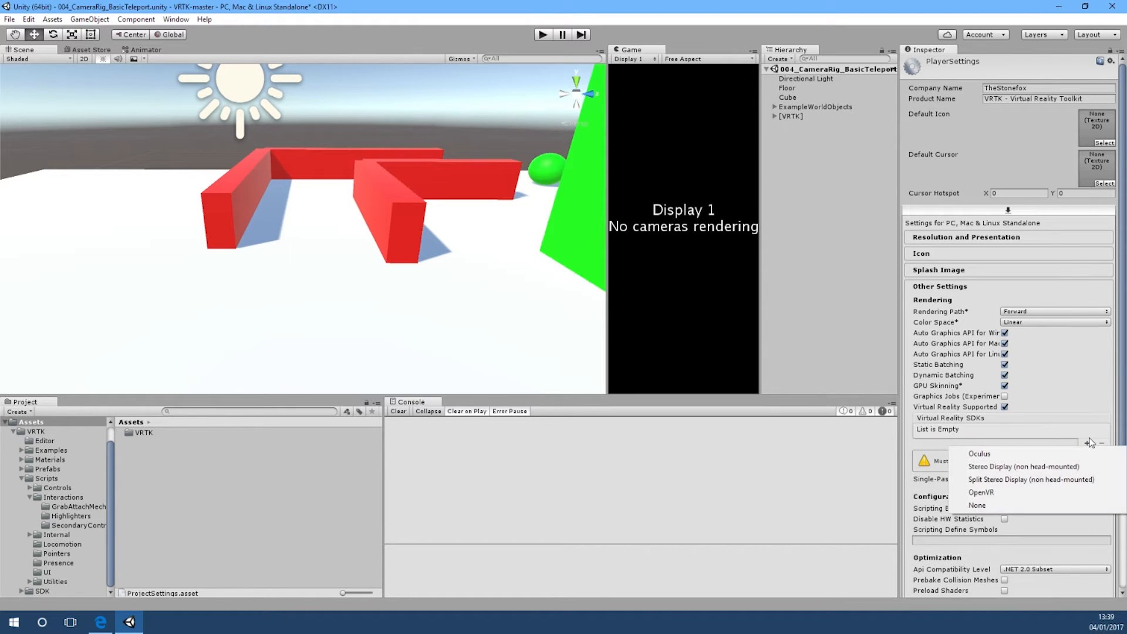
pyautogui.click(1038, 453)
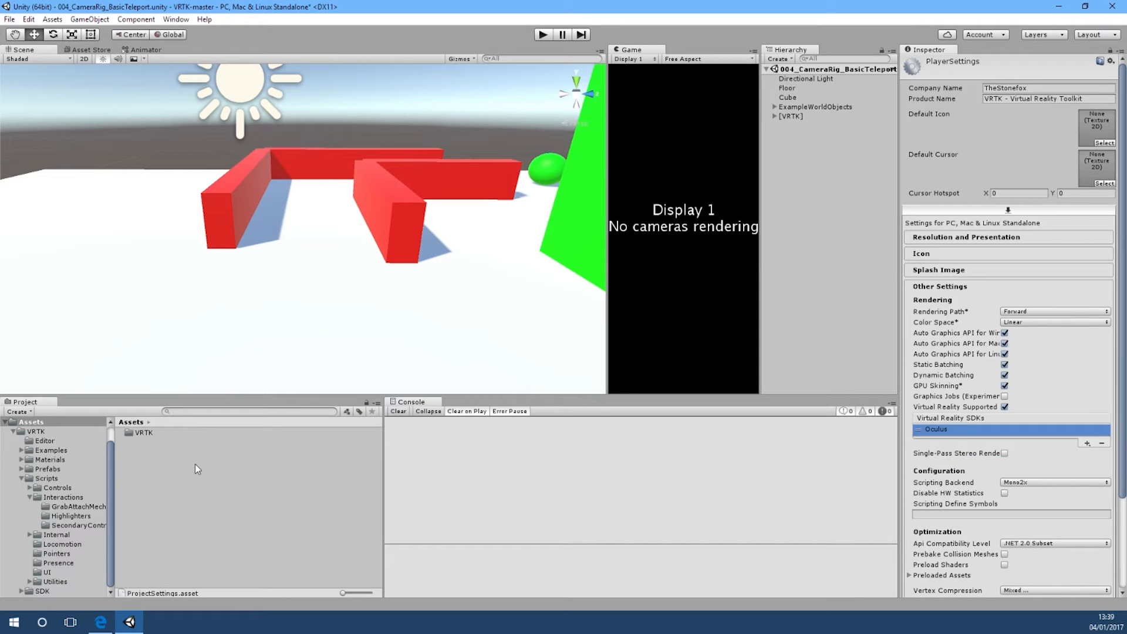
# Import the custom package OculusUtilities.unitypackage from the desktop's OculusUtilities folder into Assets, with all of its contents
pyautogui.moveTo(112, 465); pyautogui.dragTo(114, 445)
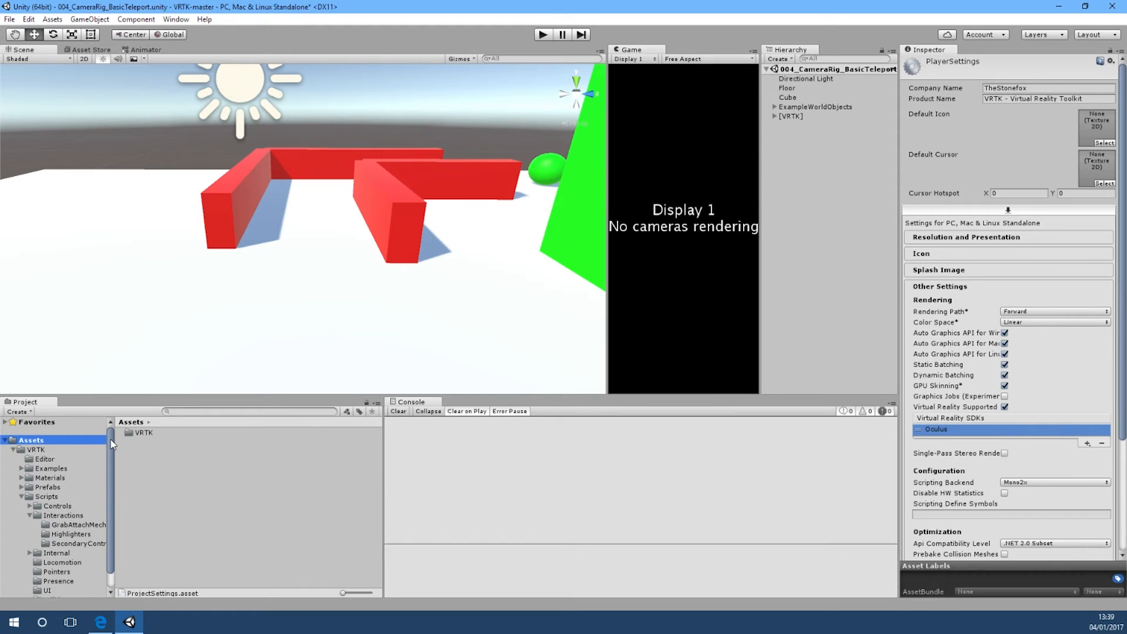
pyautogui.rightClick(64, 445)
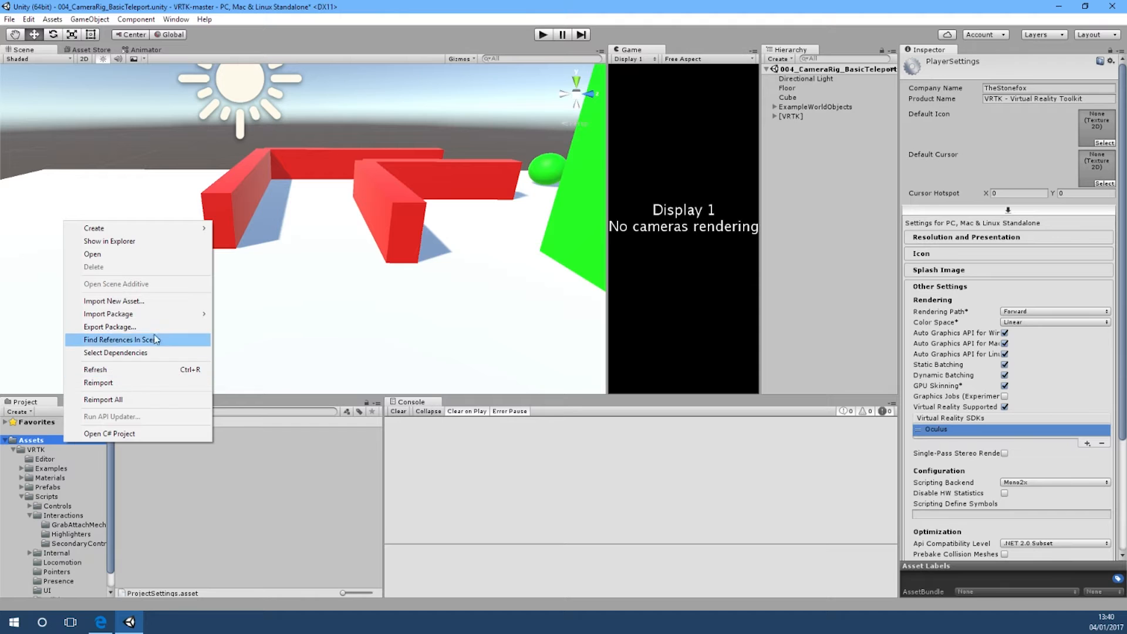
pyautogui.moveTo(176, 314)
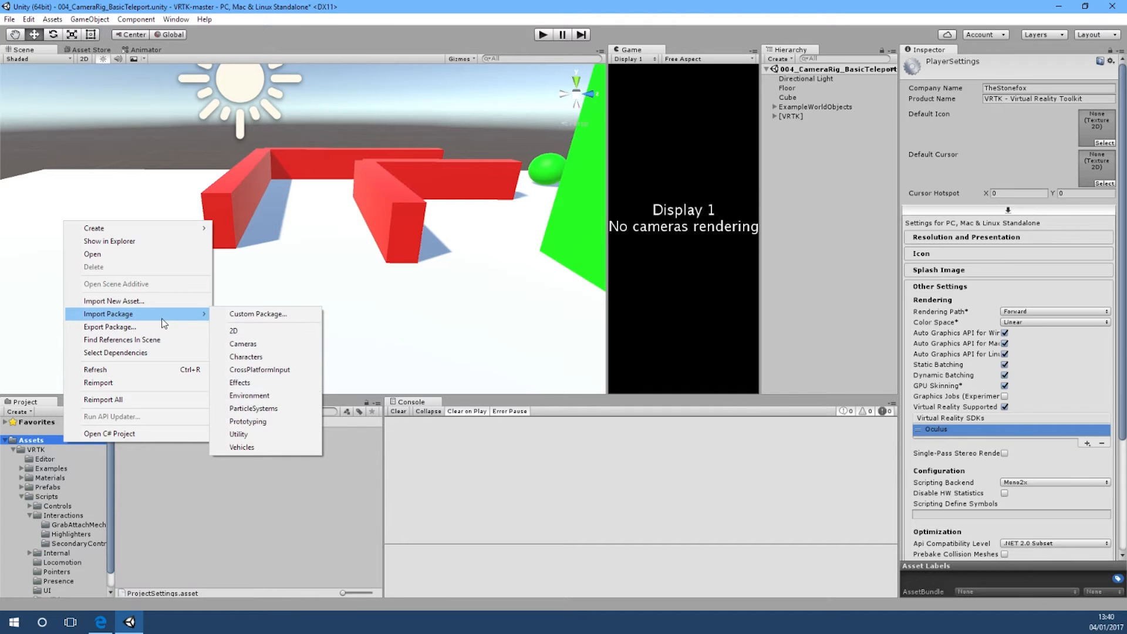
pyautogui.click(280, 318)
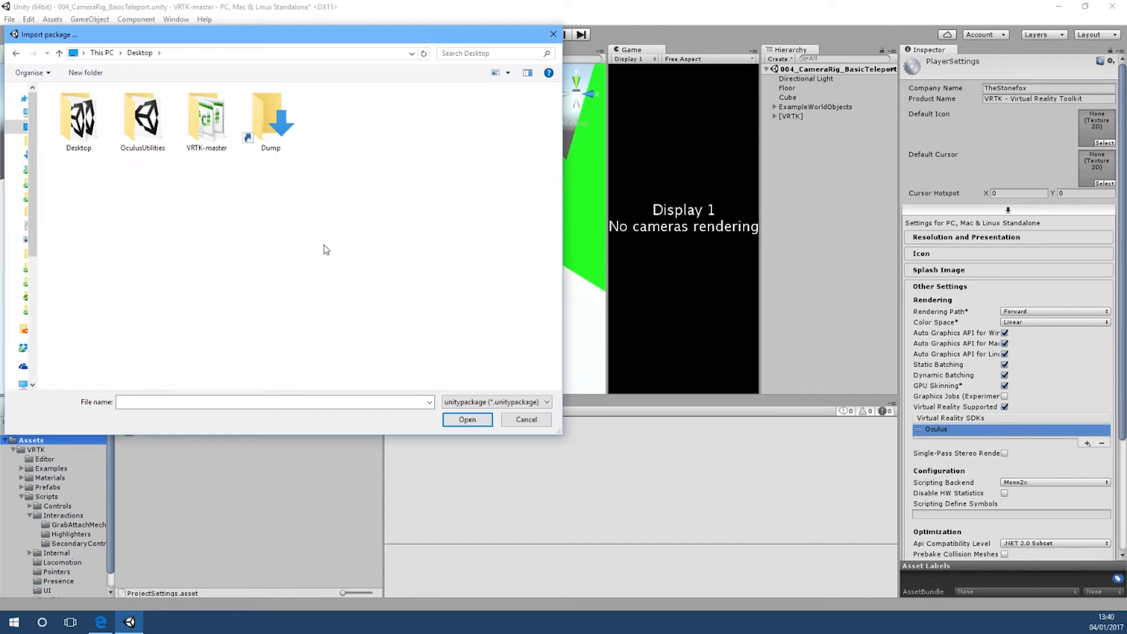
pyautogui.doubleClick(154, 114)
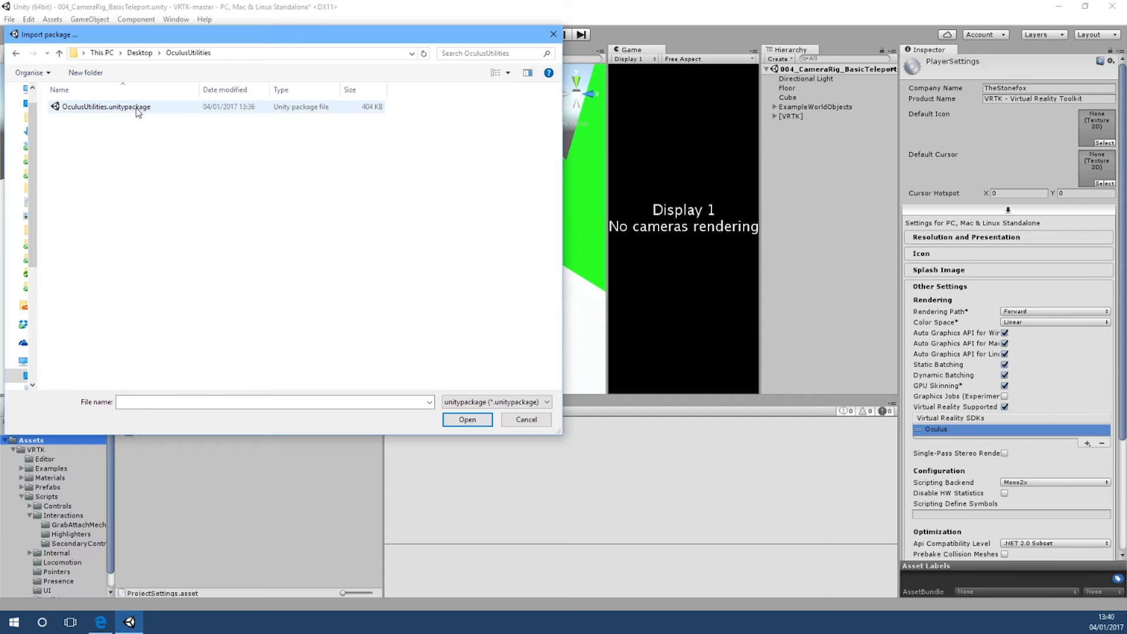
pyautogui.doubleClick(138, 113)
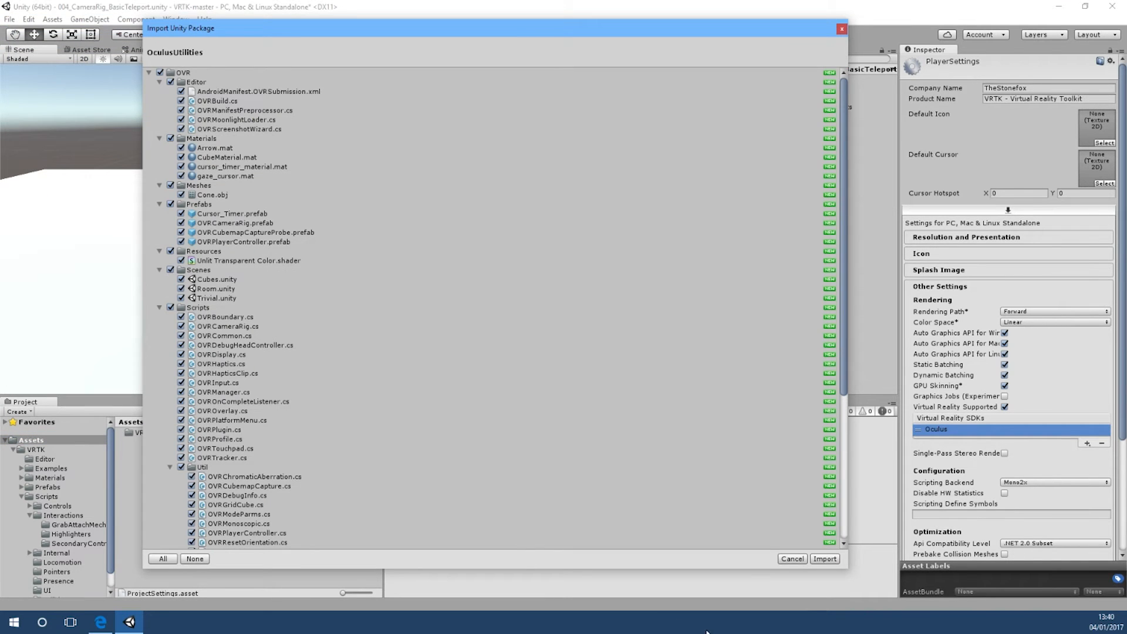
pyautogui.click(828, 560)
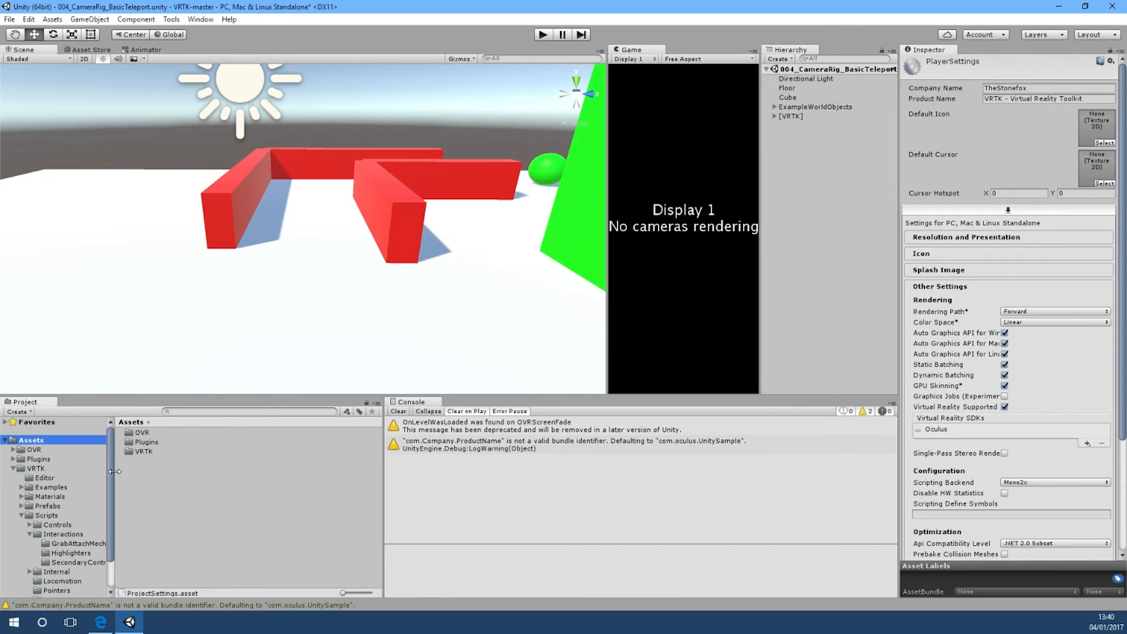
# Add the OVRCameraRig prefab from the OVR Prefabs folder to the root of the scene
pyautogui.click(38, 449)
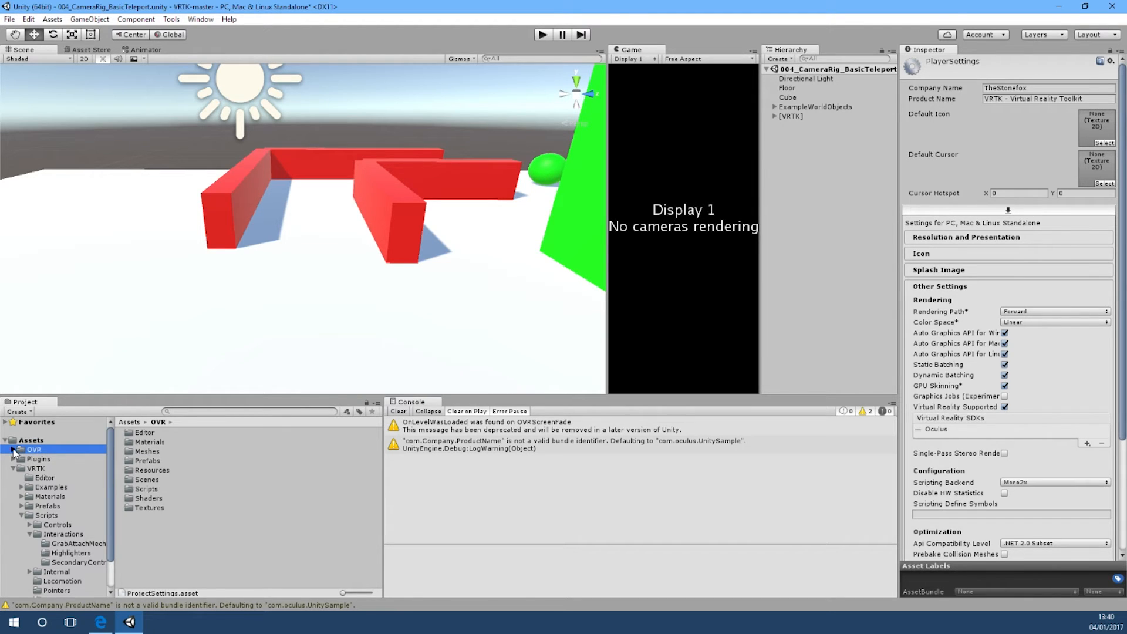
pyautogui.click(13, 450)
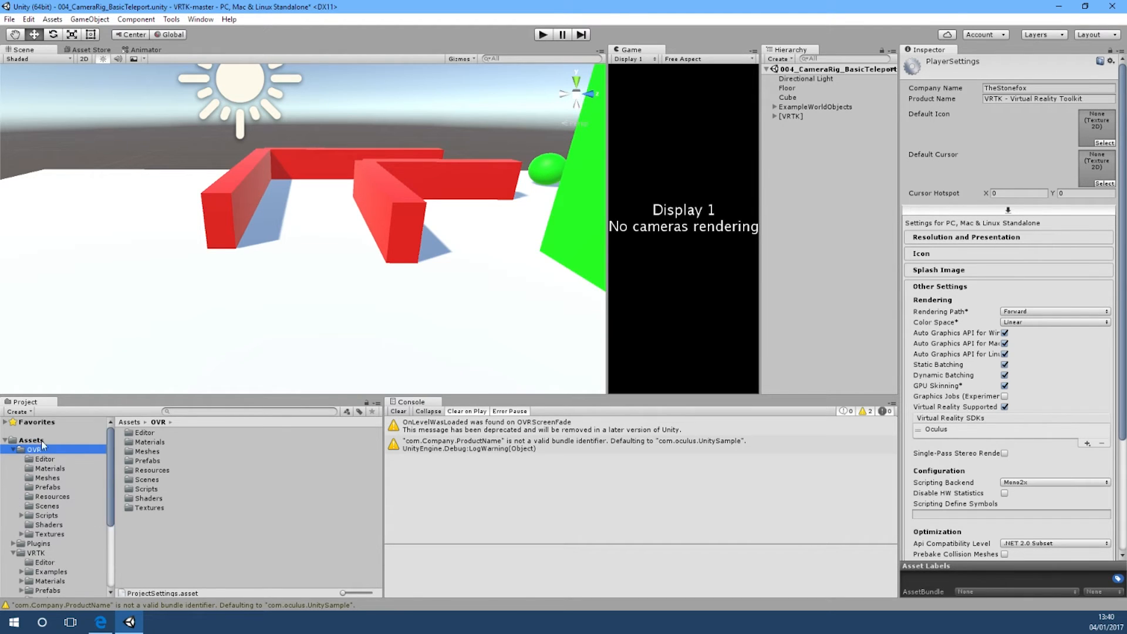
pyautogui.click(50, 488)
pyautogui.moveTo(154, 443); pyautogui.dragTo(825, 157)
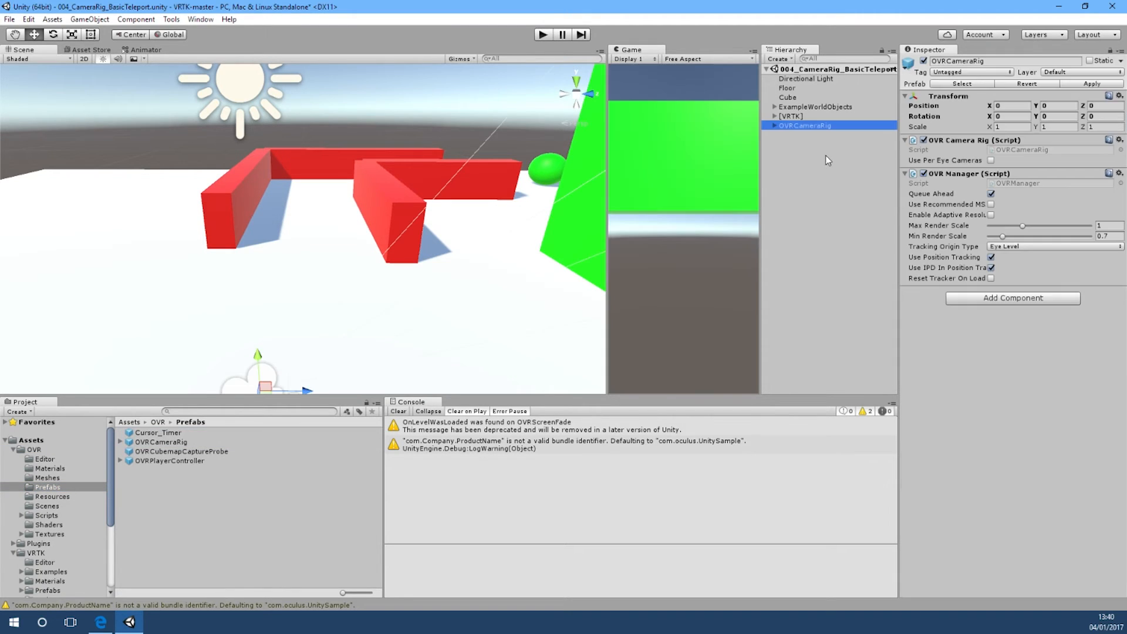
# Set the System, Boundaries, Headset and Controller SDKs of the [VRTK] object to Oculus VR and auto-populate its linked objects
pyautogui.click(800, 112)
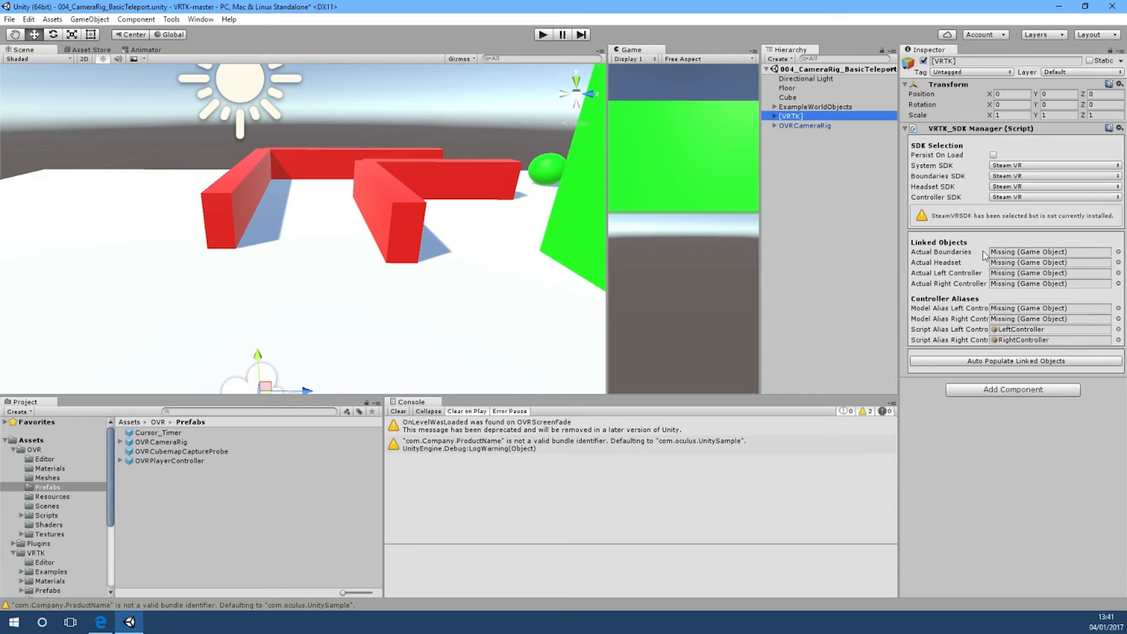
pyautogui.moveTo(984, 254)
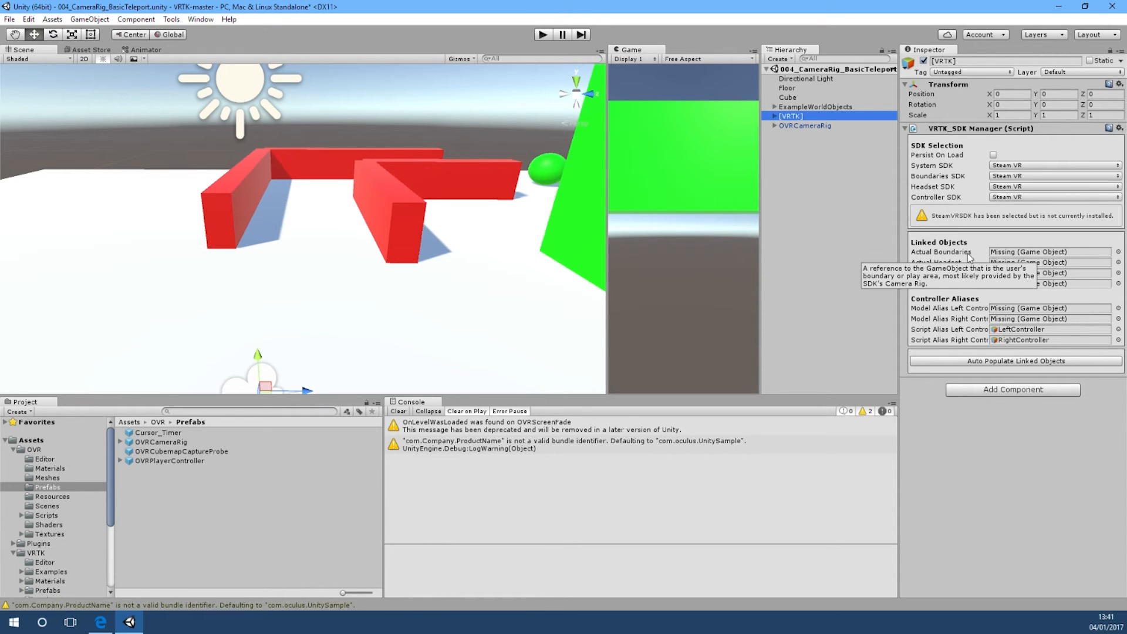
pyautogui.click(1008, 170)
pyautogui.click(1029, 203)
pyautogui.click(1017, 182)
pyautogui.click(1023, 219)
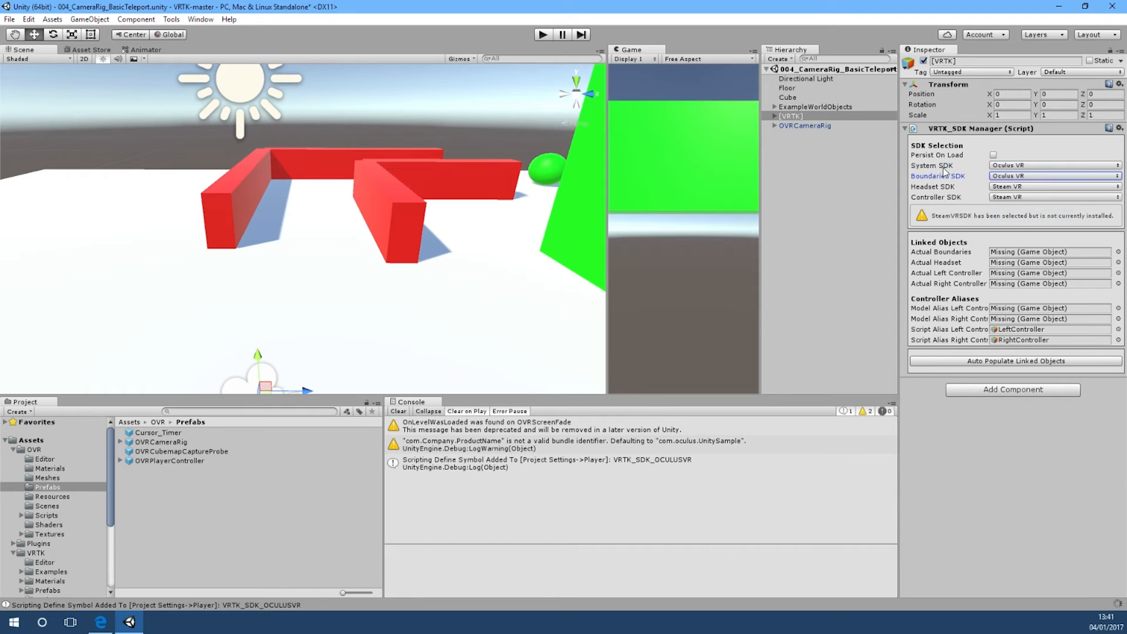
pyautogui.click(1021, 187)
pyautogui.click(1022, 229)
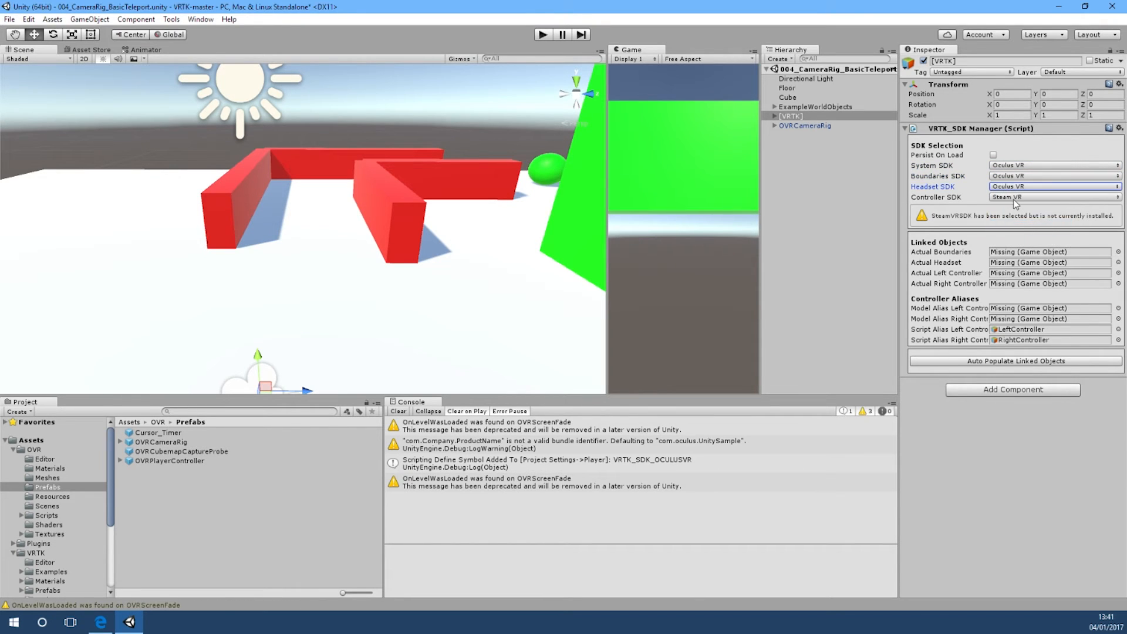
pyautogui.click(1017, 200)
pyautogui.click(1026, 238)
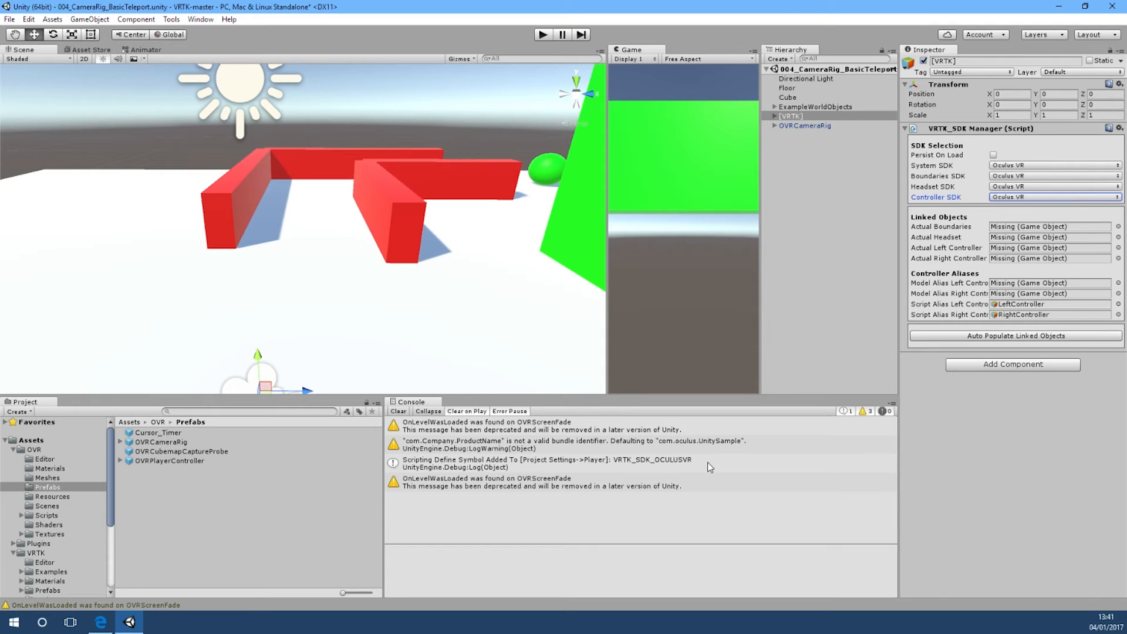
pyautogui.click(960, 336)
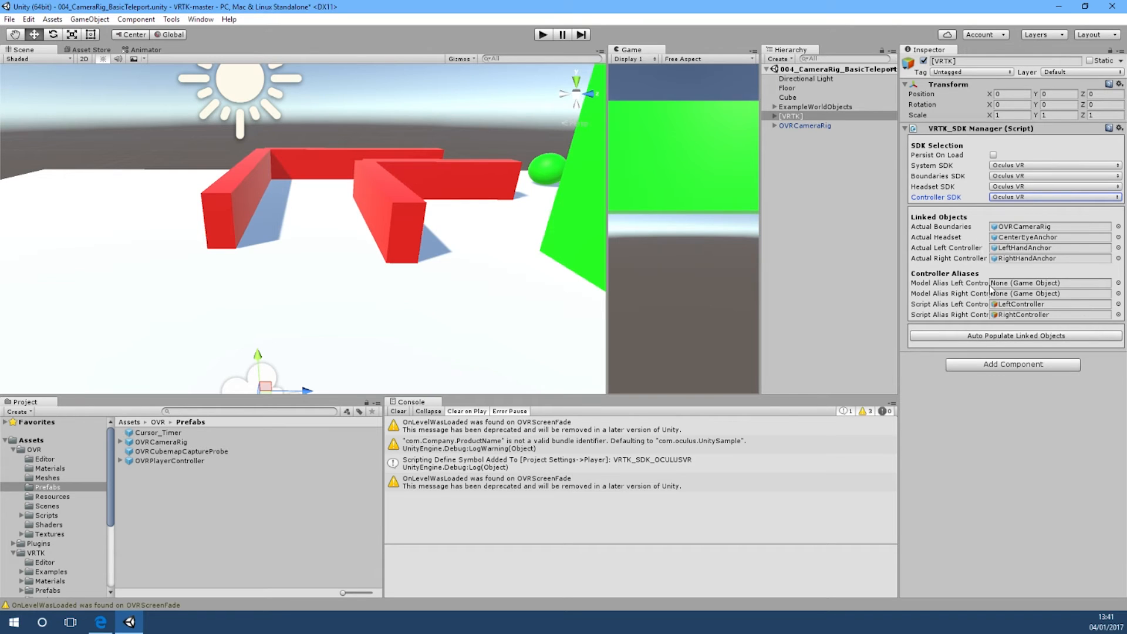
# Expand OVRCameraRig and its TrackingSpace in the scene hierarchy to examine the eye and hand anchors
pyautogui.click(769, 126)
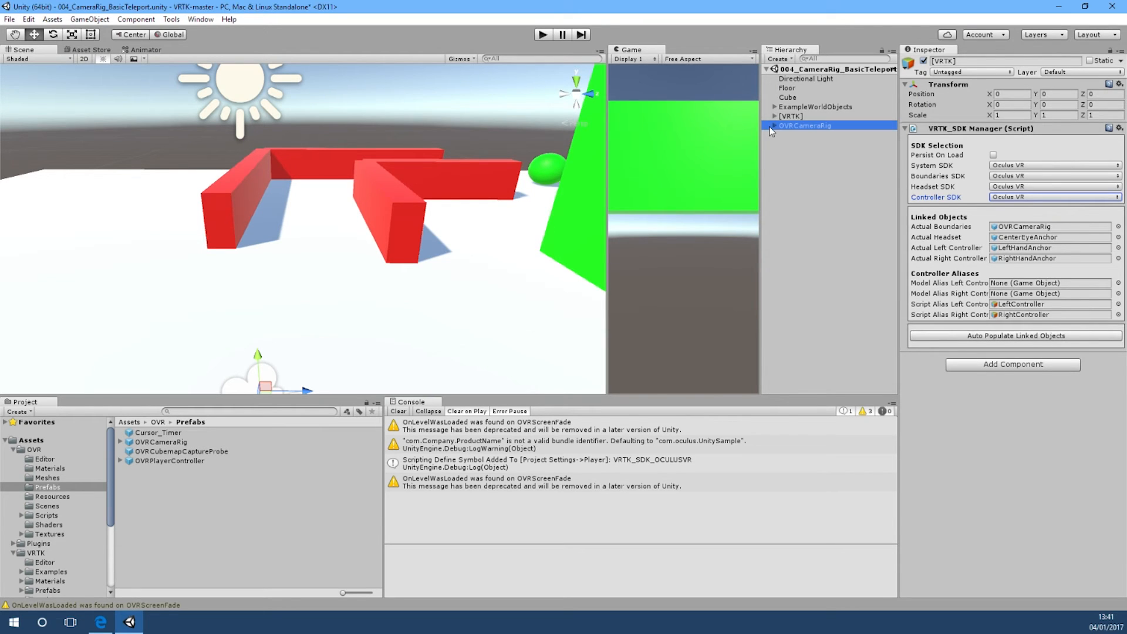
pyautogui.click(774, 126)
pyautogui.click(782, 136)
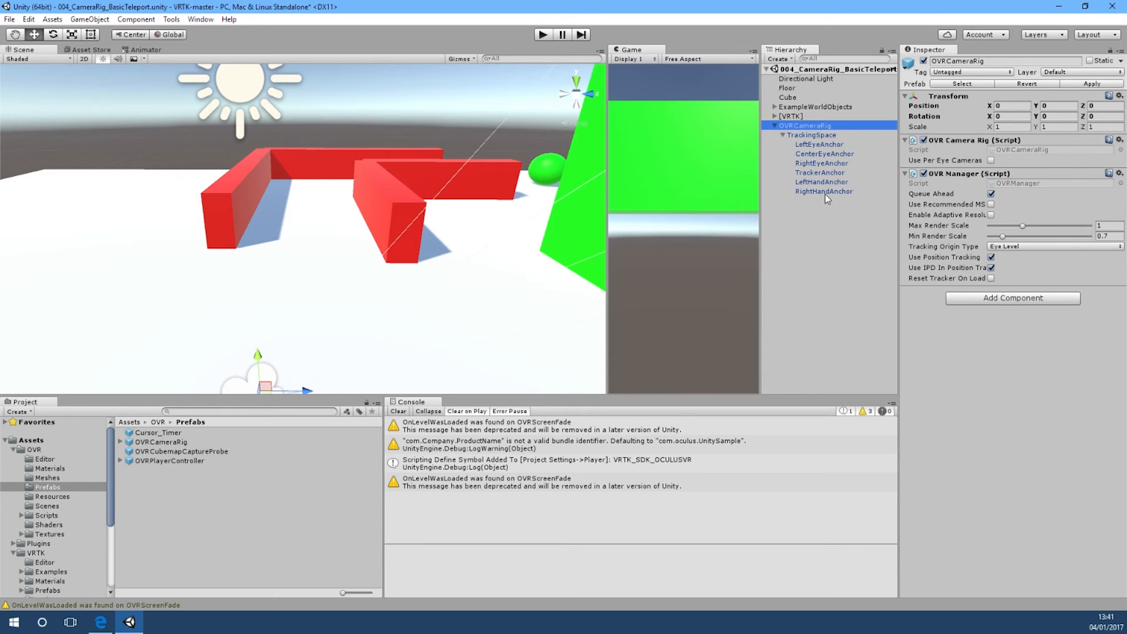
# Examine the linked objects and the child objects of [VRTK] in the scene hierarchy, with OVRCameraRig collapsed
pyautogui.click(820, 117)
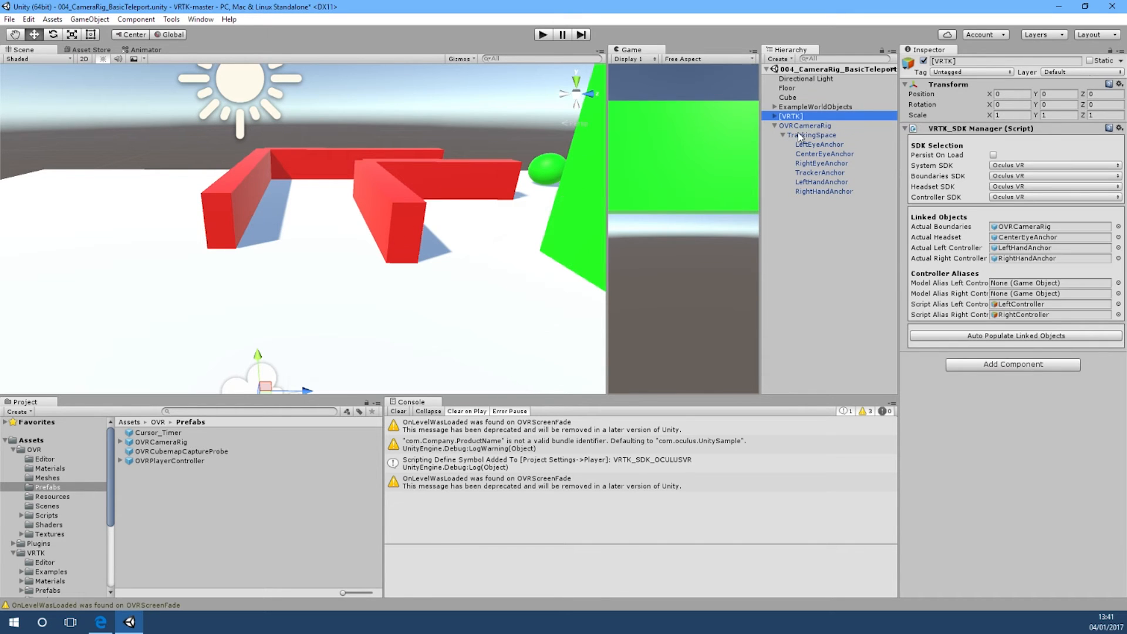
pyautogui.click(775, 125)
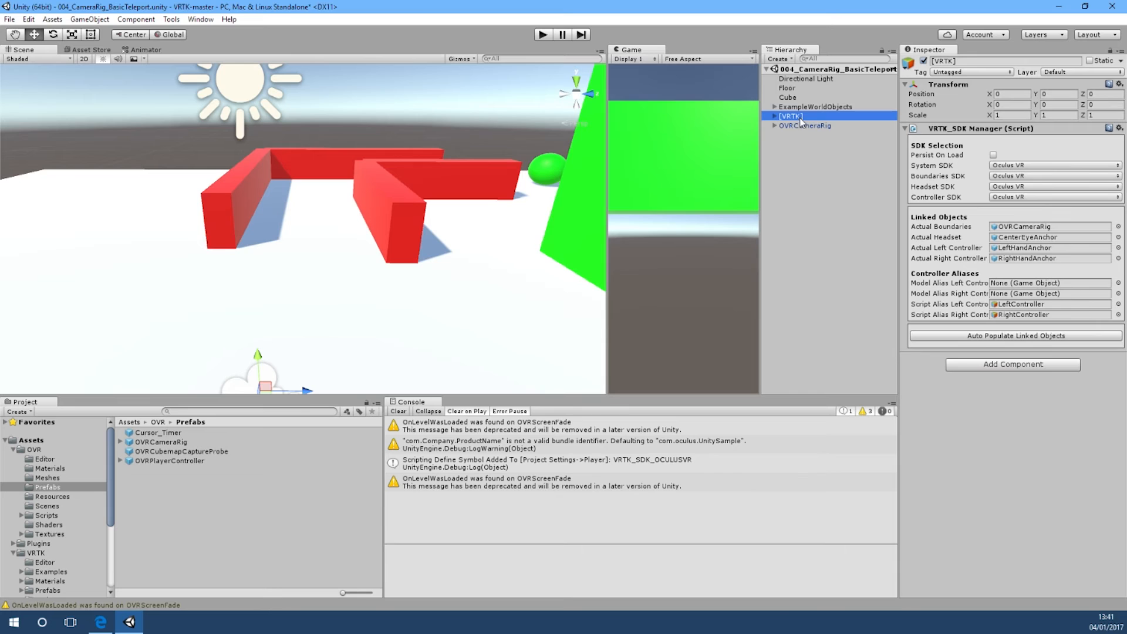
pyautogui.click(775, 116)
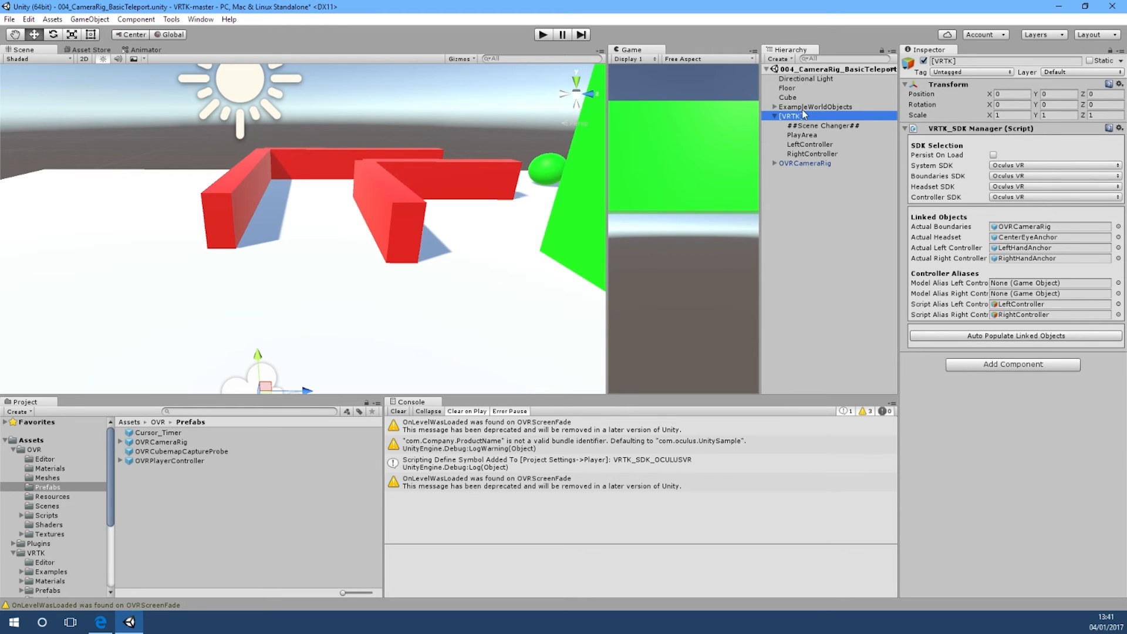
pyautogui.click(774, 117)
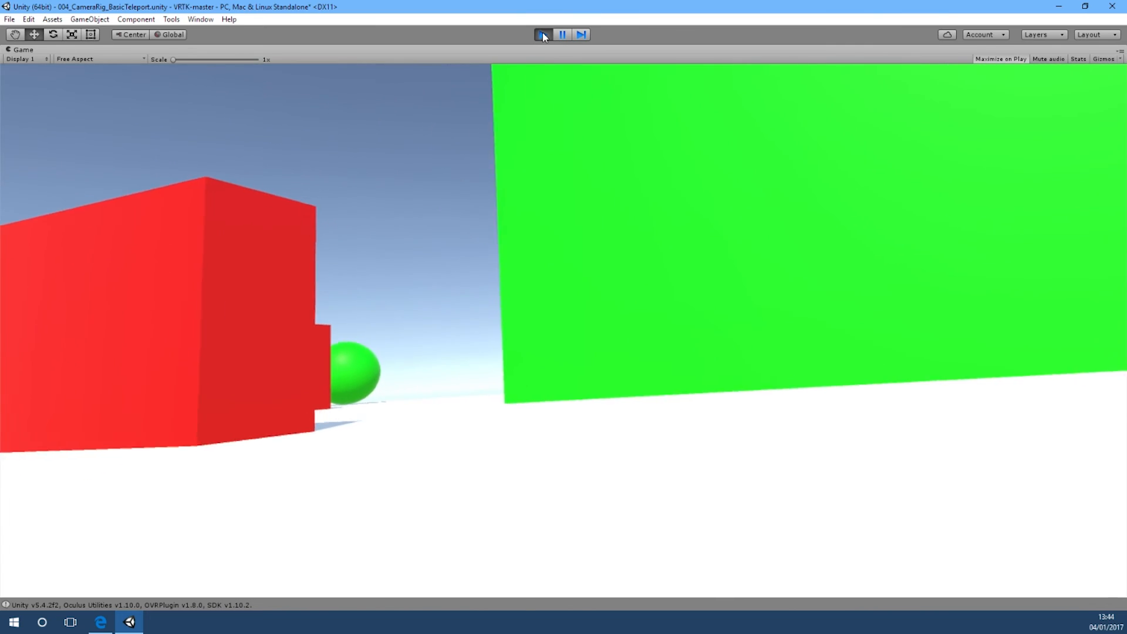
# Stop the running scene, set OVRCameraRig's Y position to 1.2 and play the scene again
pyautogui.click(543, 36)
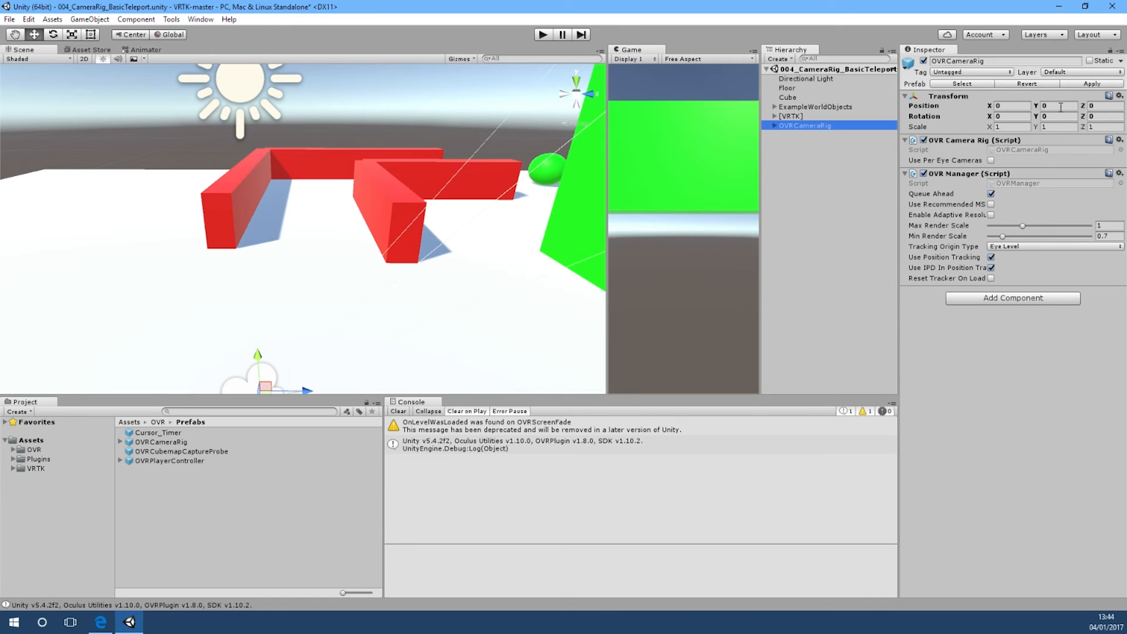
pyautogui.write('1.2')
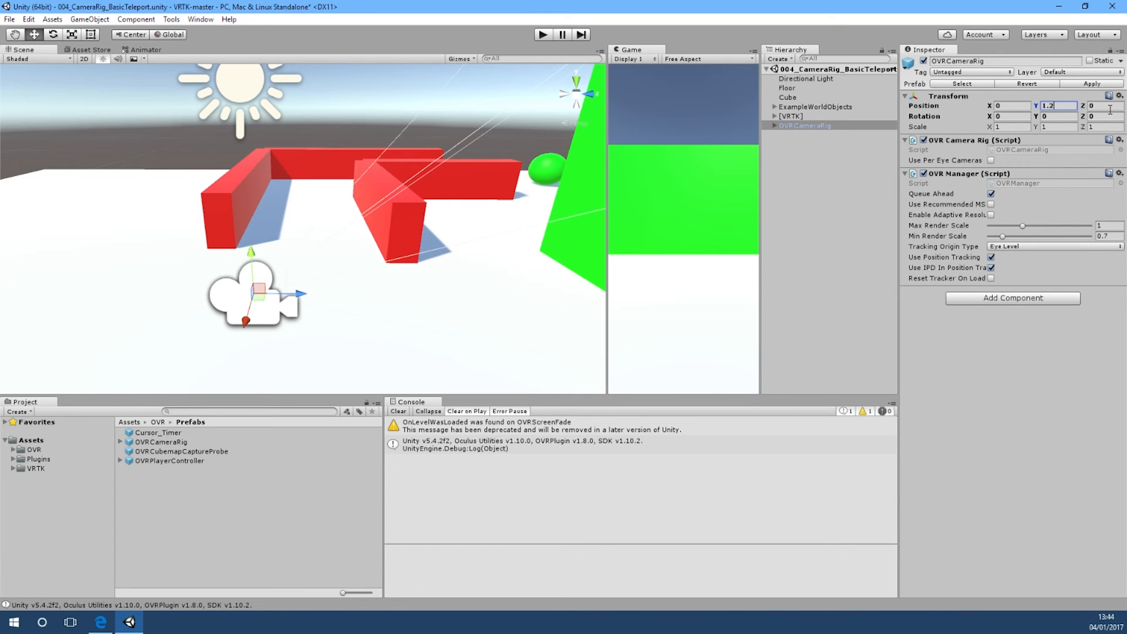
pyautogui.click(542, 34)
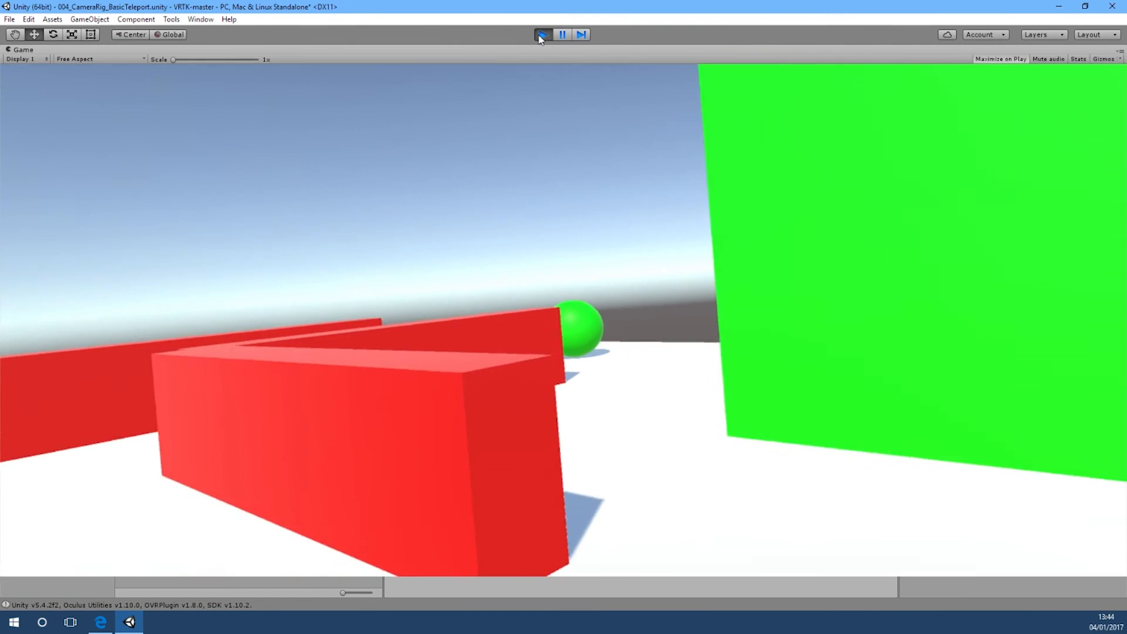